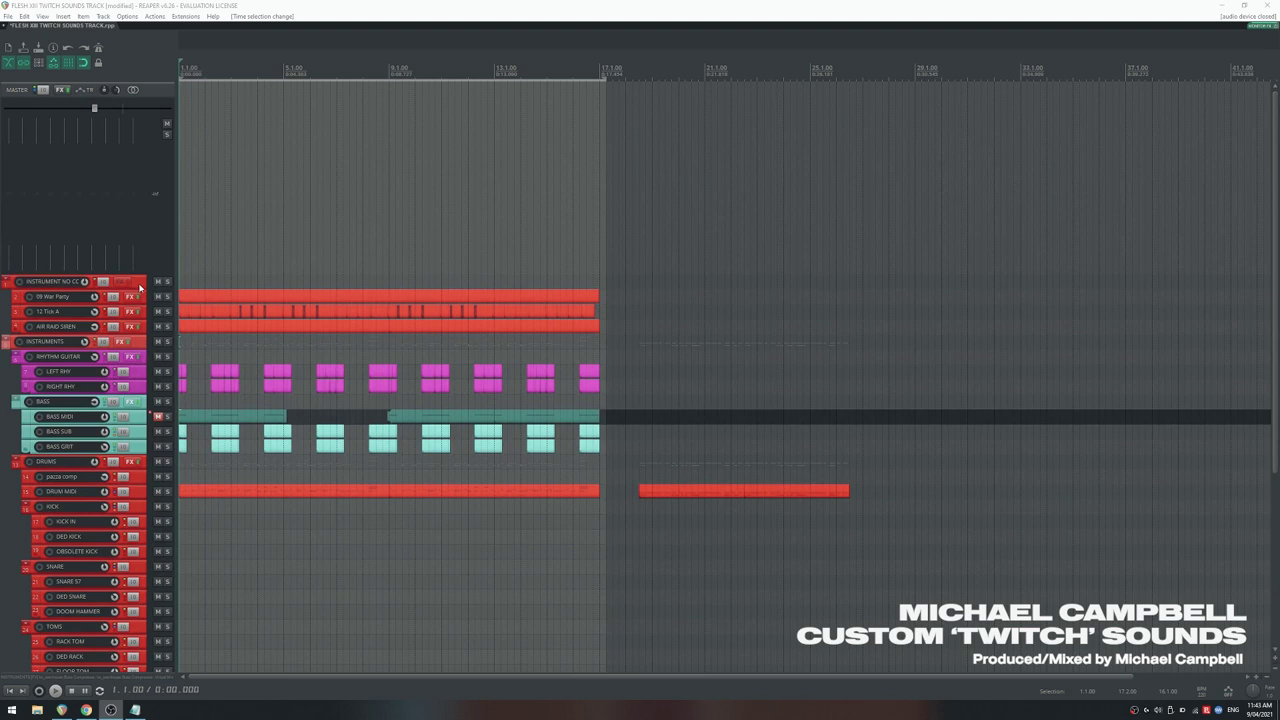
Bypass the INSTRUMENTS bus effects, audition the bus soloed, then unsolo it
click(120, 341)
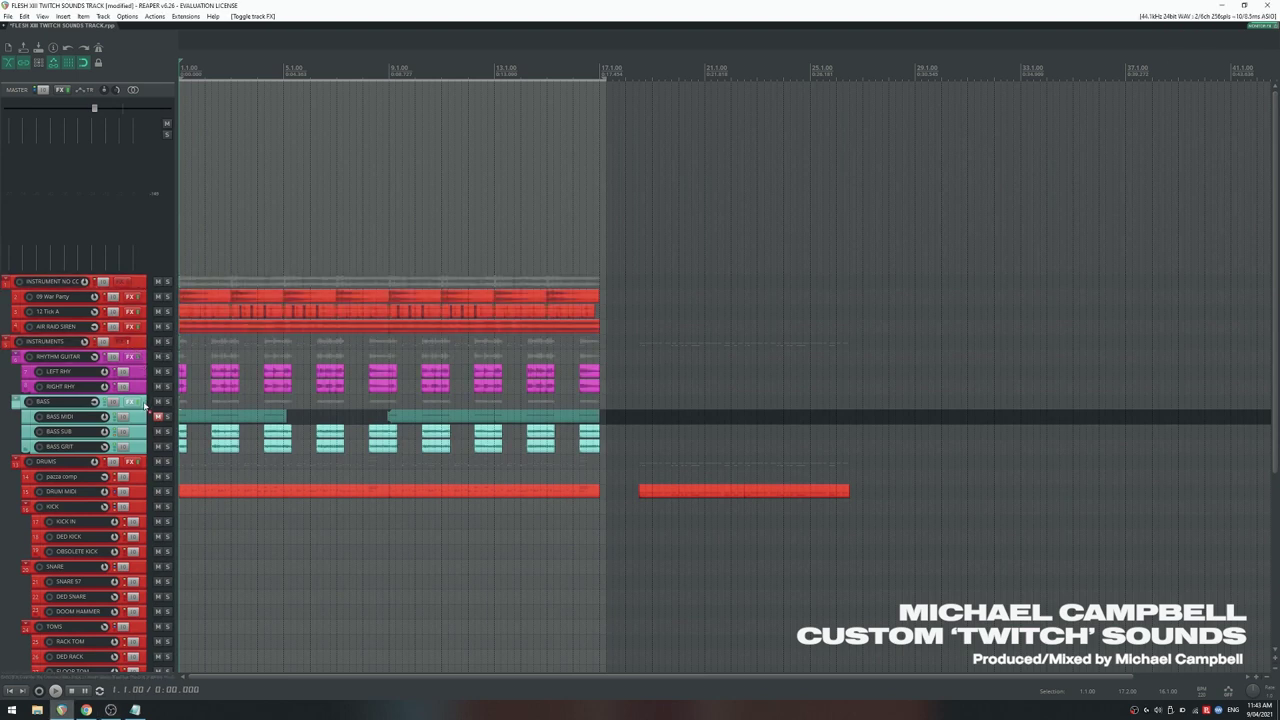
click(144, 460)
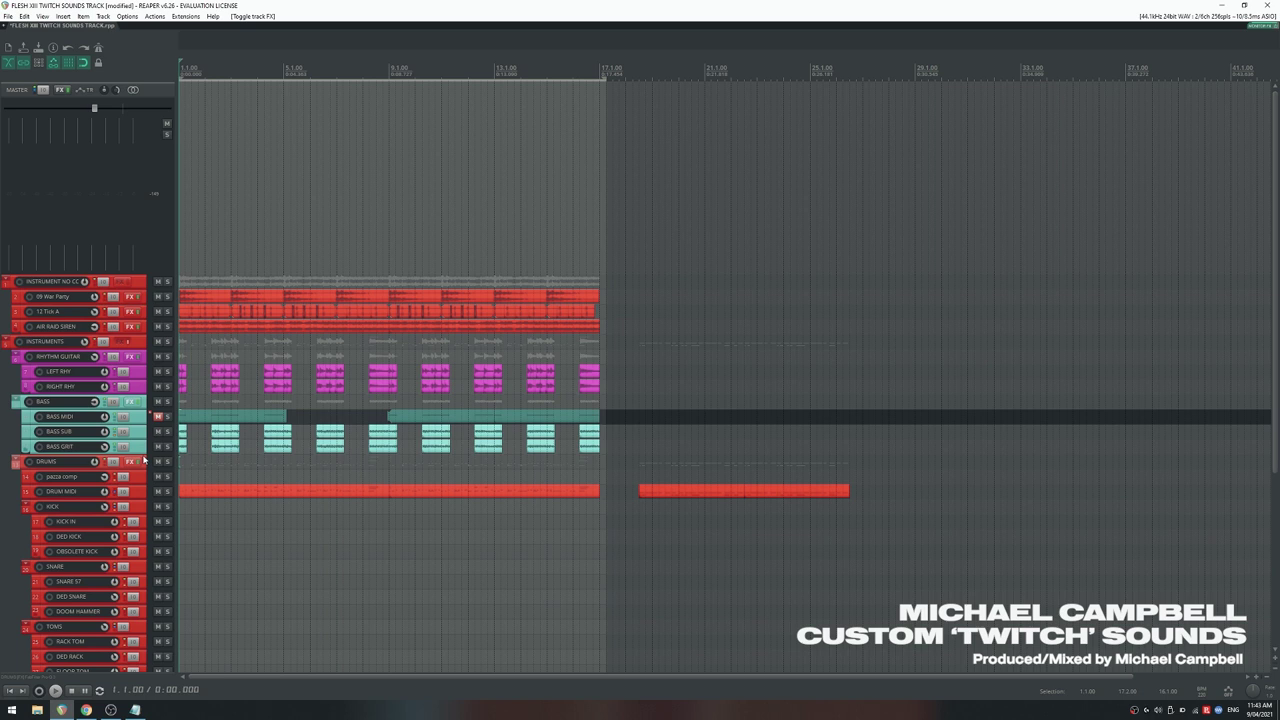
click(167, 342)
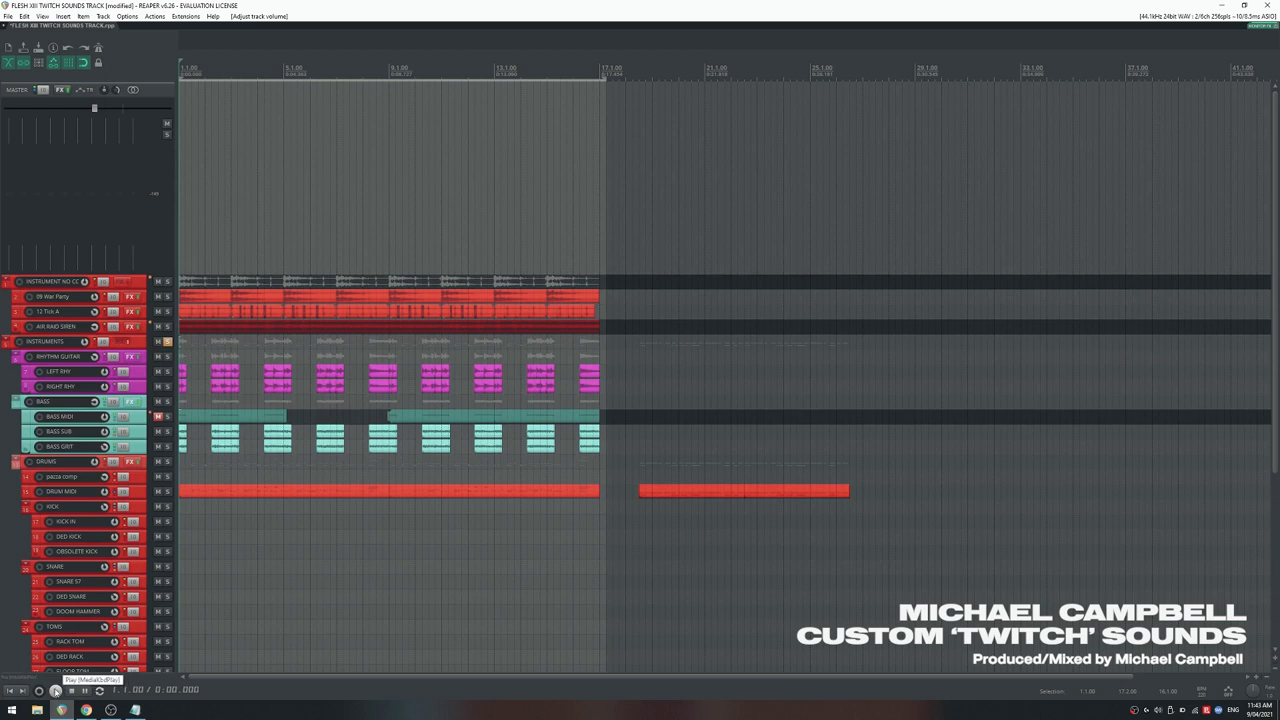
click(55, 690)
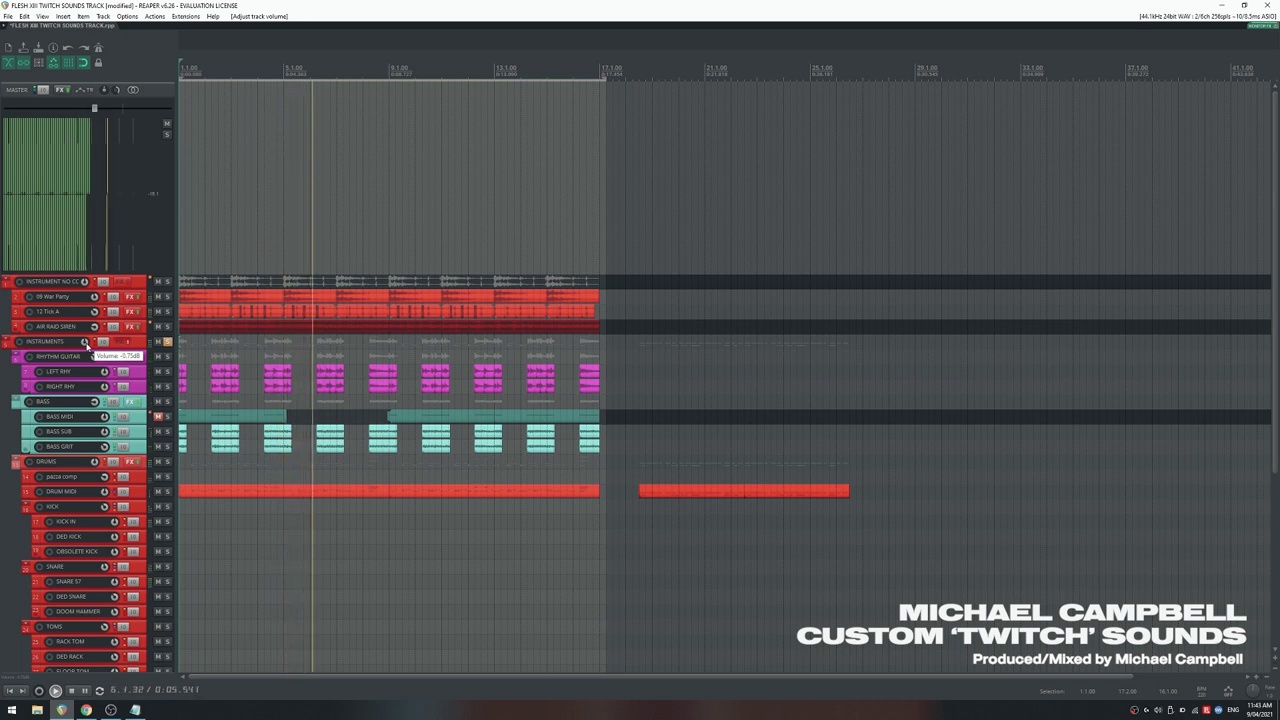
key(space)
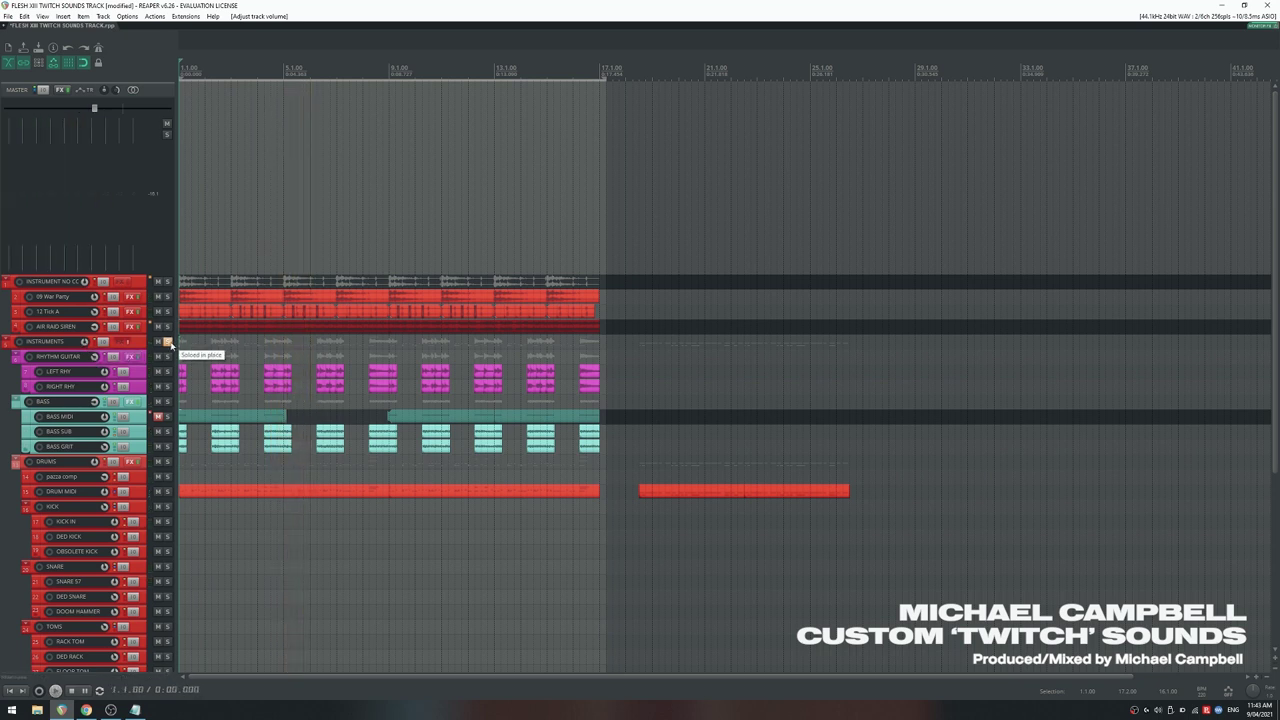
click(168, 342)
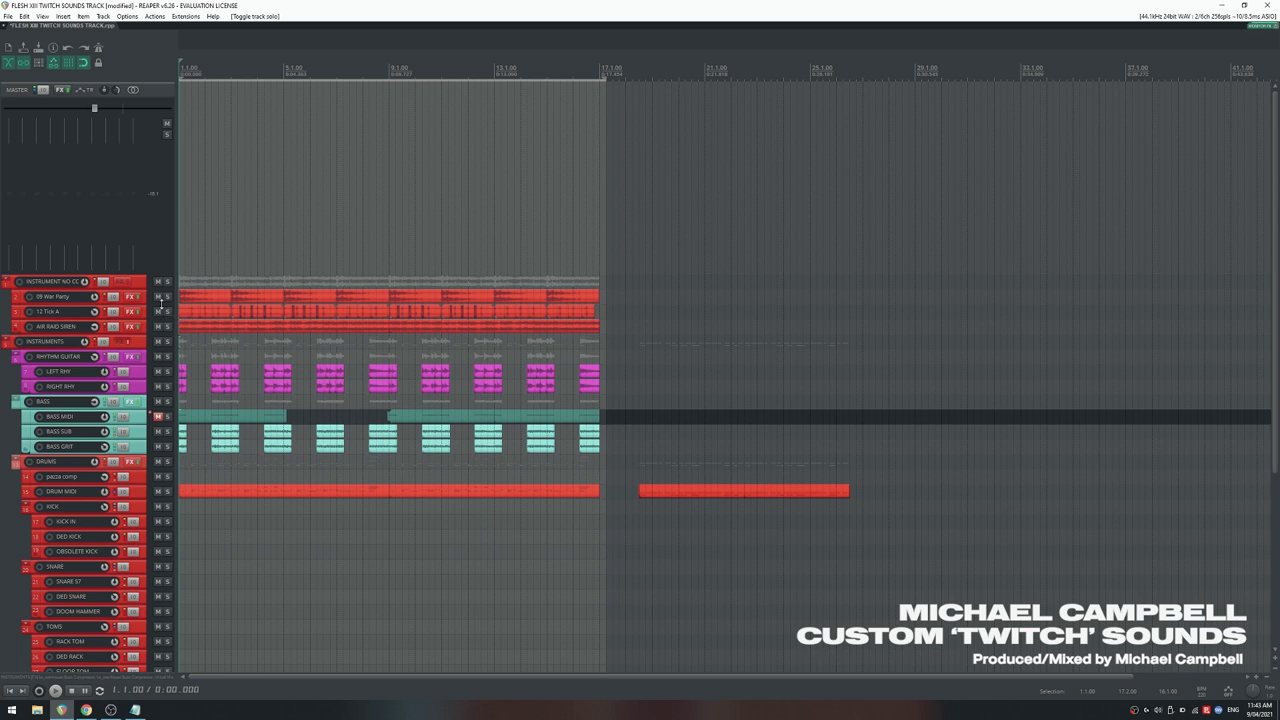
Audition the soloed Instrument No CC folder and lower the master volume
click(167, 283)
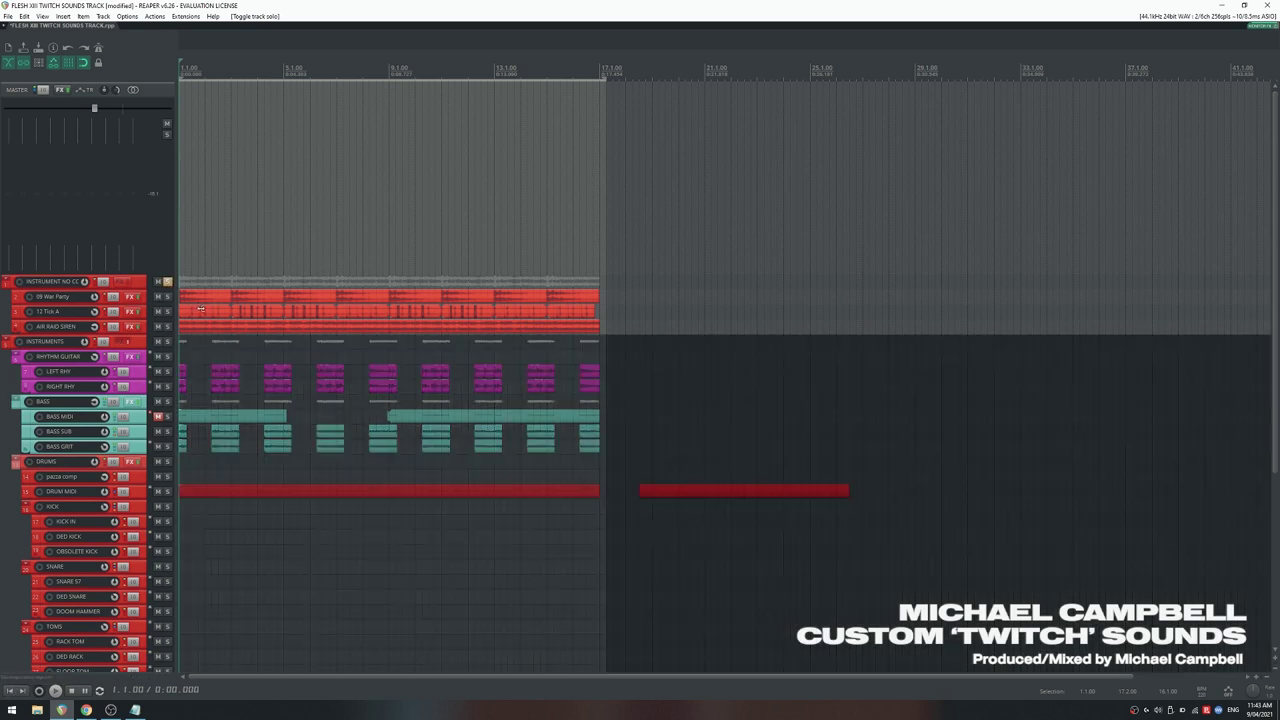
key(space)
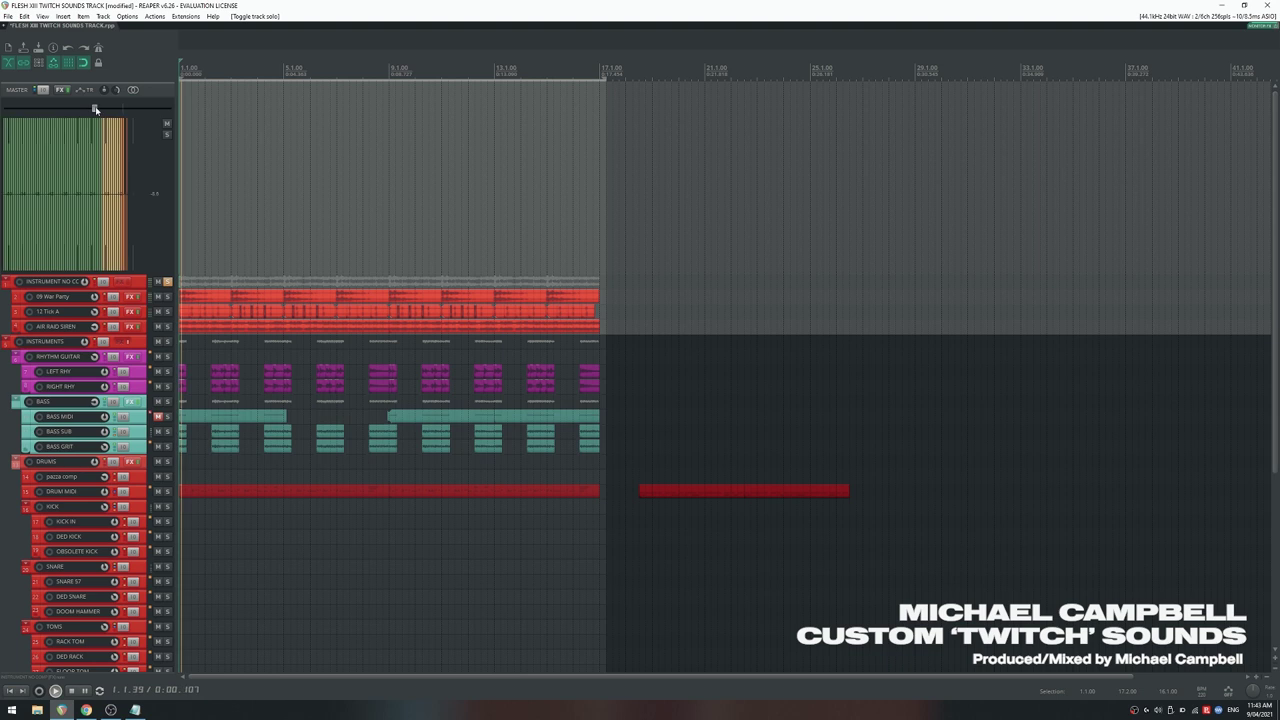
click(93, 109)
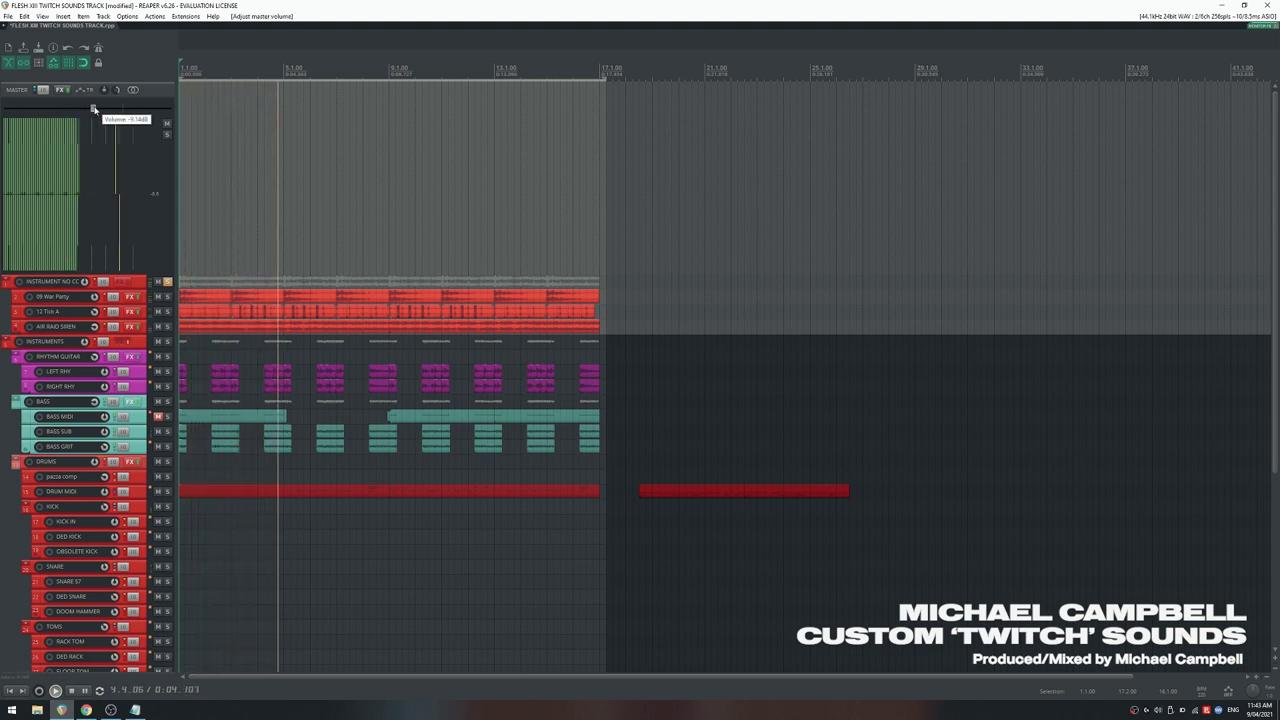
key(space)
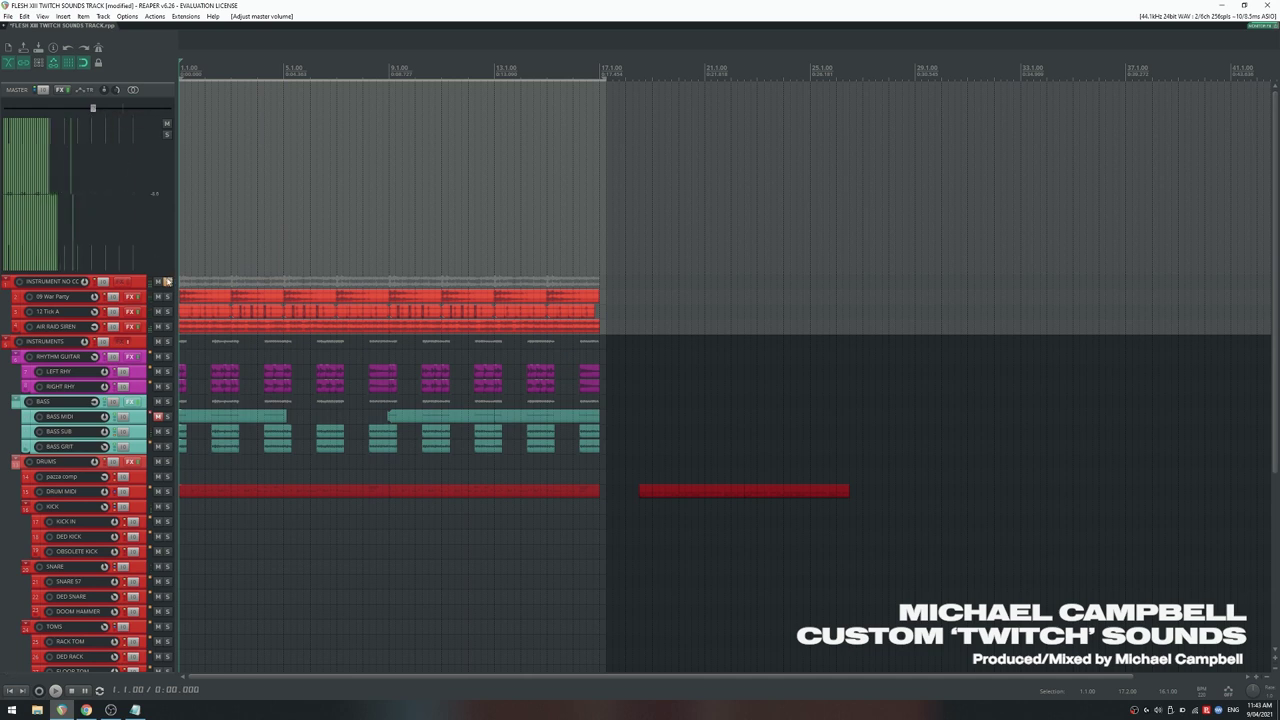
Unsolo track 1, redraw the loop from about 1.3 to 17.1, and re-enable INSTRUMENTS effects
click(167, 281)
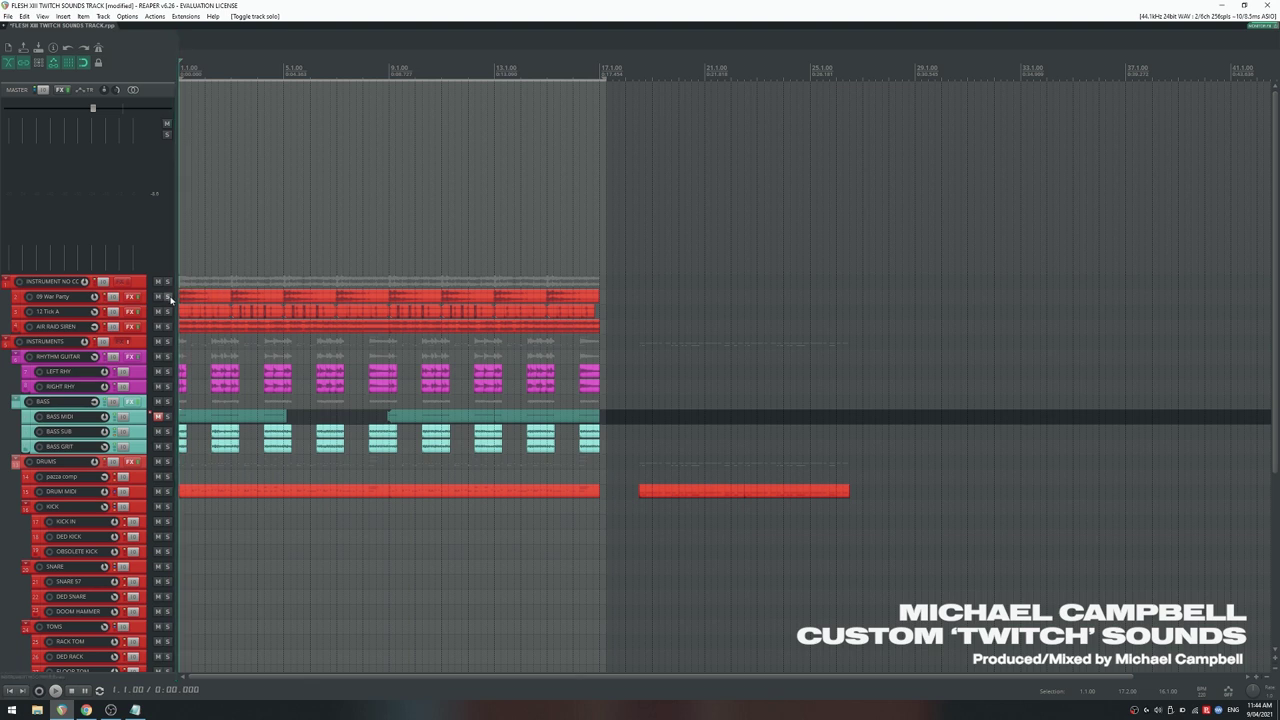
drag(600, 258, 193, 251)
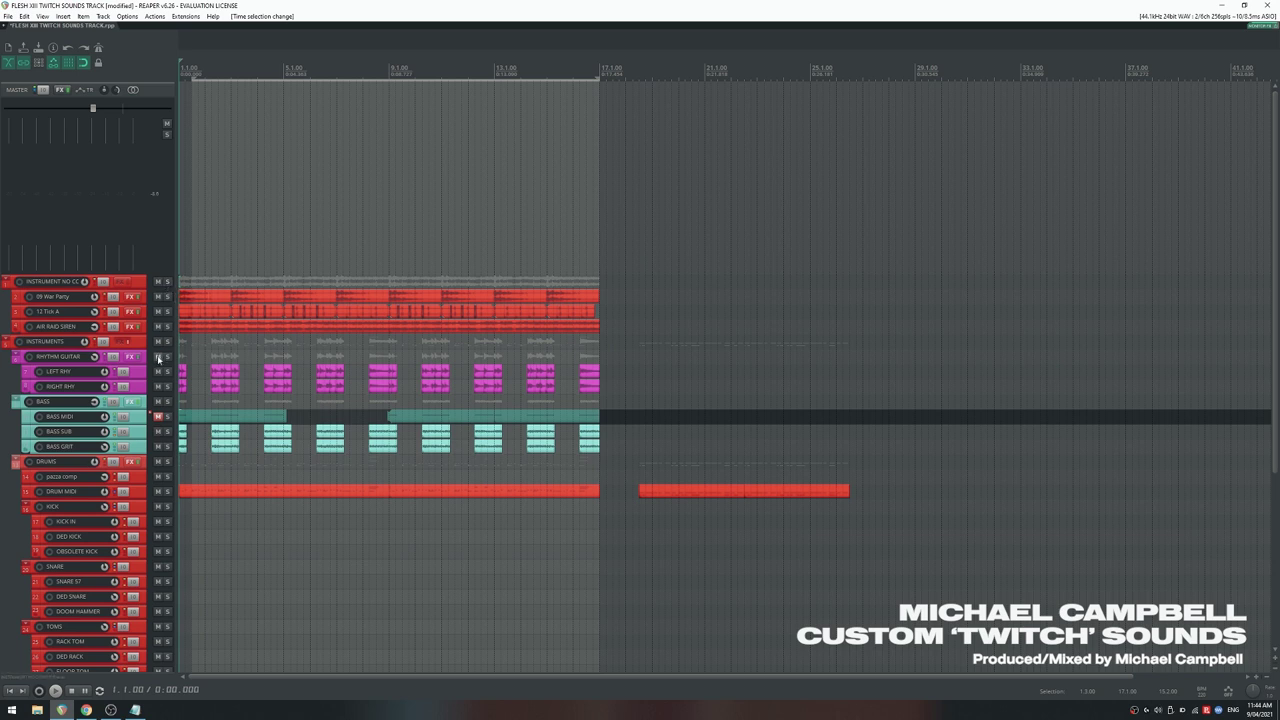
ctrl+click(130, 341)
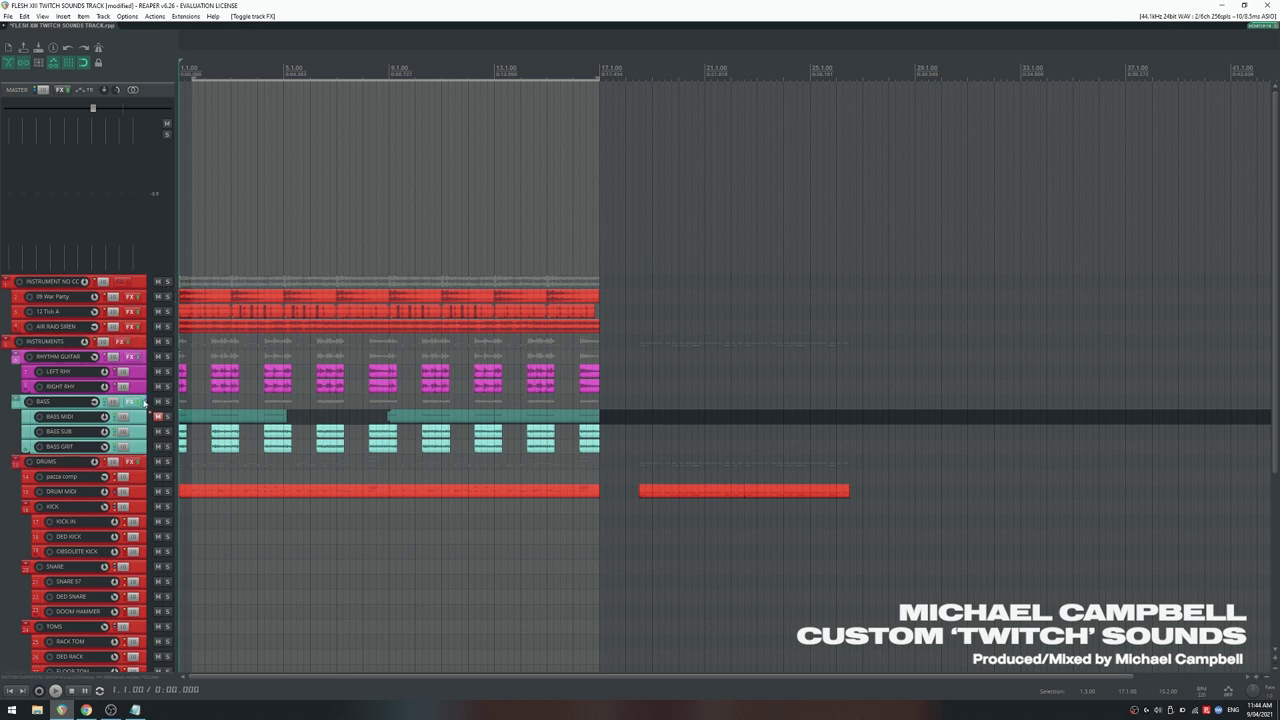
Review the Virtual Mix Rack, JST Clip and Pro-L 2 plugins in the INSTRUMENTS FX chain
click(121, 343)
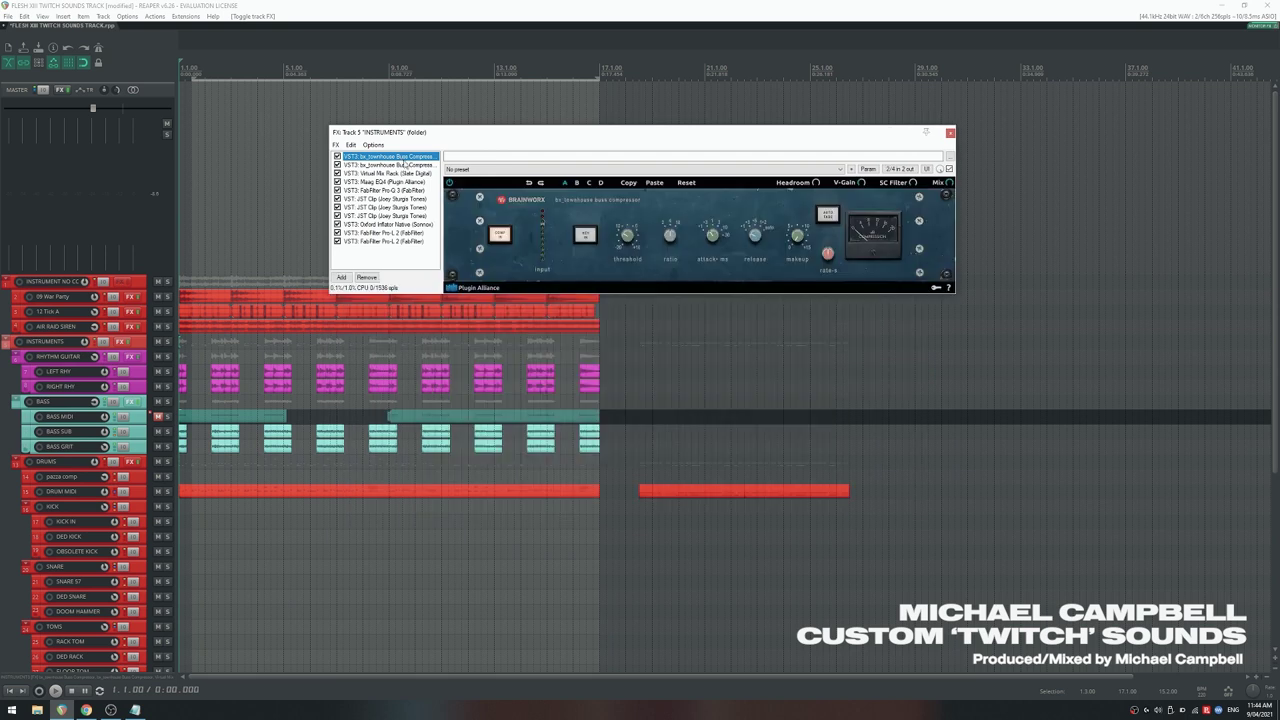
click(405, 173)
click(405, 207)
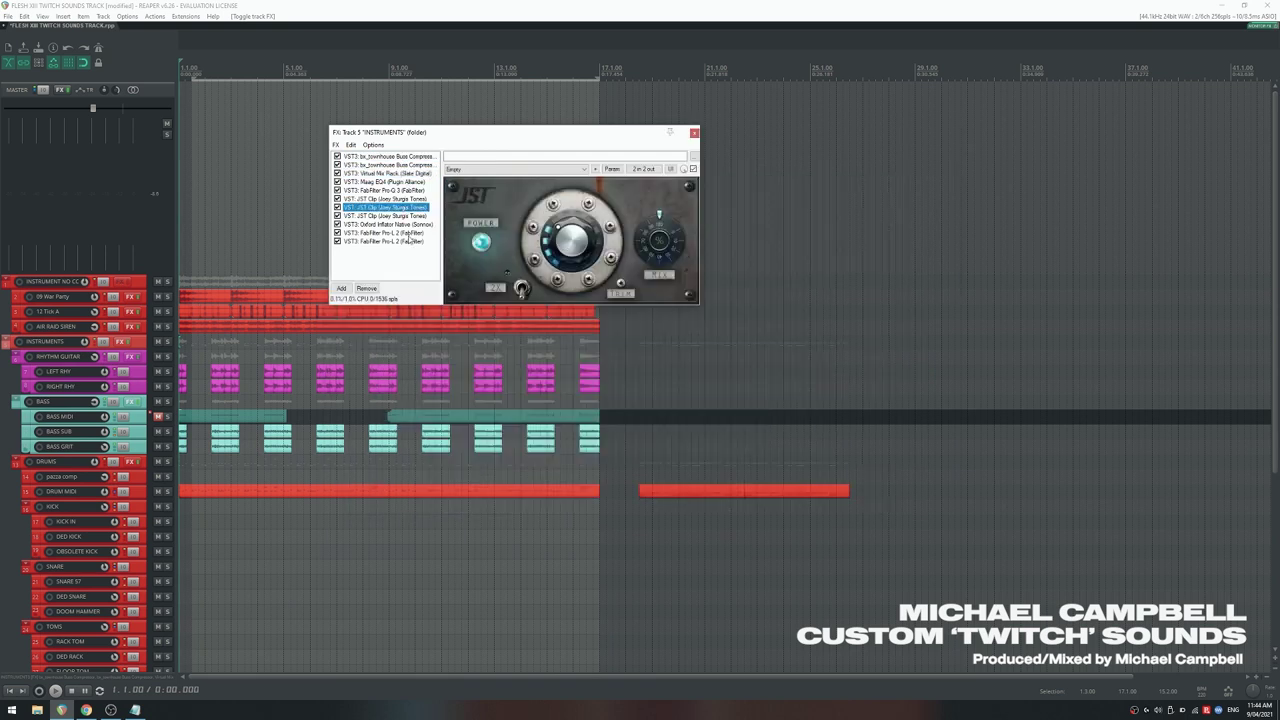
click(400, 232)
click(915, 131)
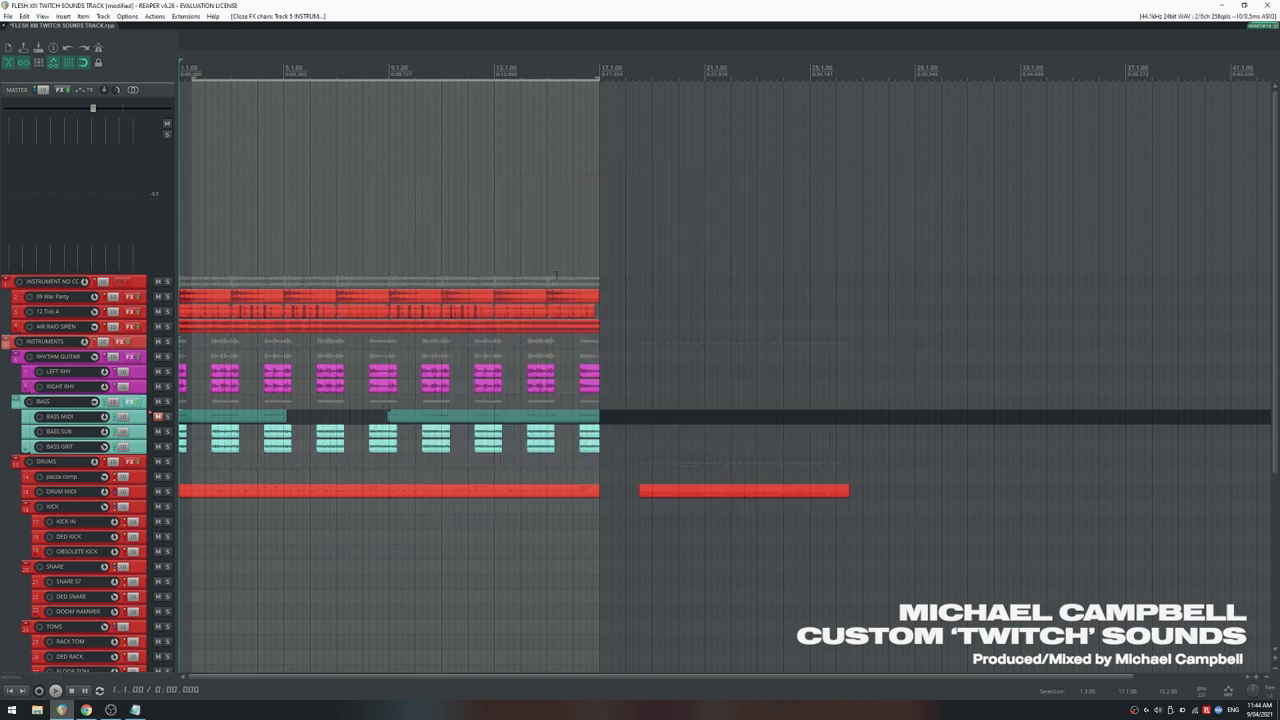